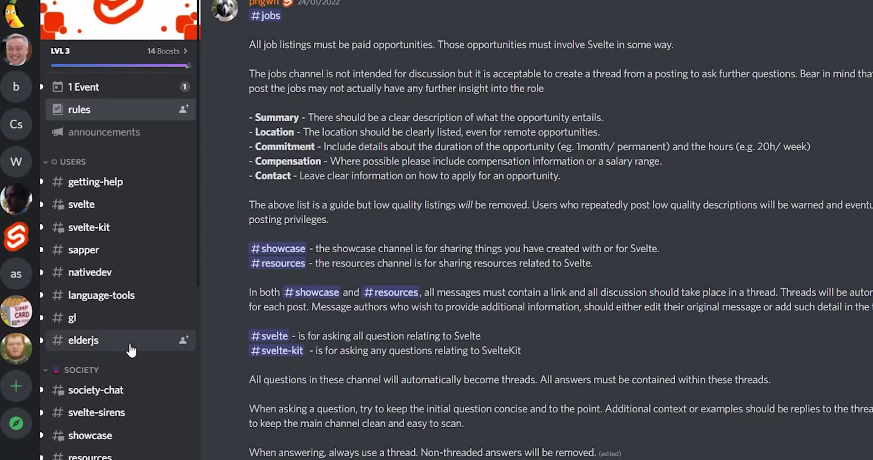
Create a new Discord server from scratch and name it Test Server
click(15, 389)
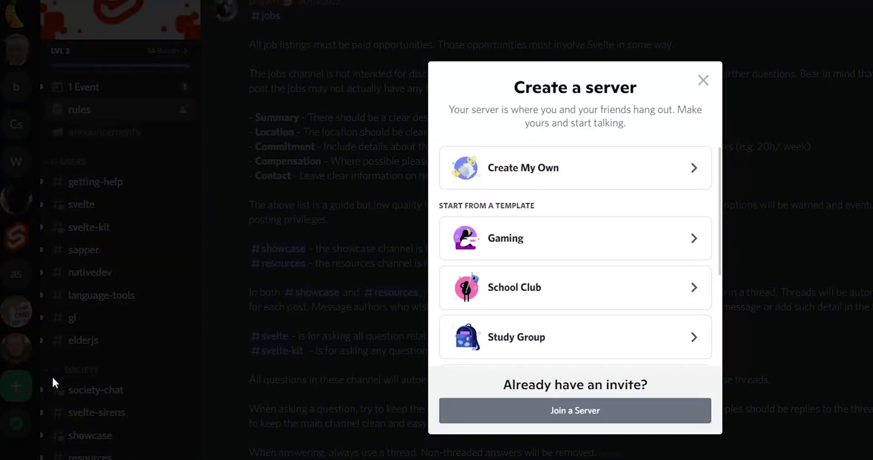
click(546, 169)
click(558, 244)
text(Test Servver)
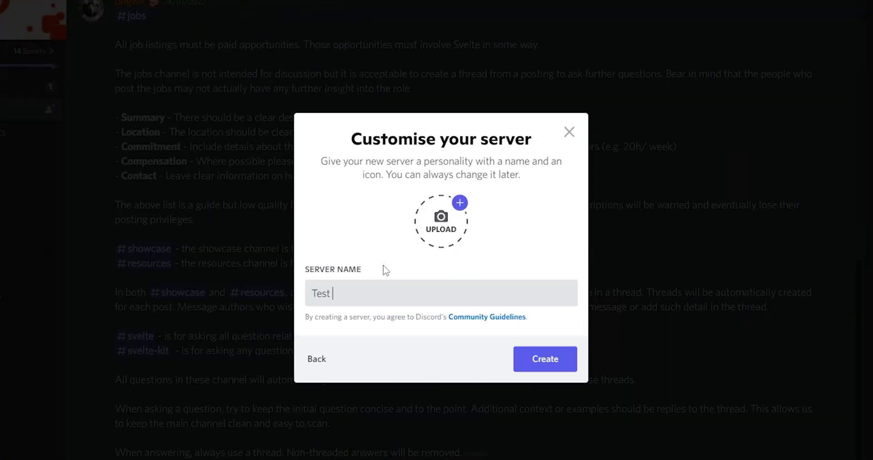
key(BackSpace)
key(BackSpace)
key(BackSpace)
text(er)
click(533, 357)
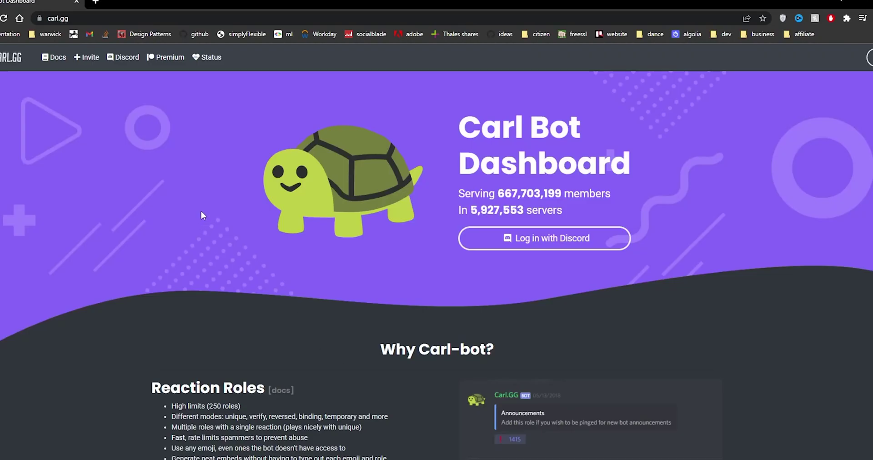
On the Carl-bot website, log in with Discord, authorize the bot for Test Server and start its guided setup
click(546, 241)
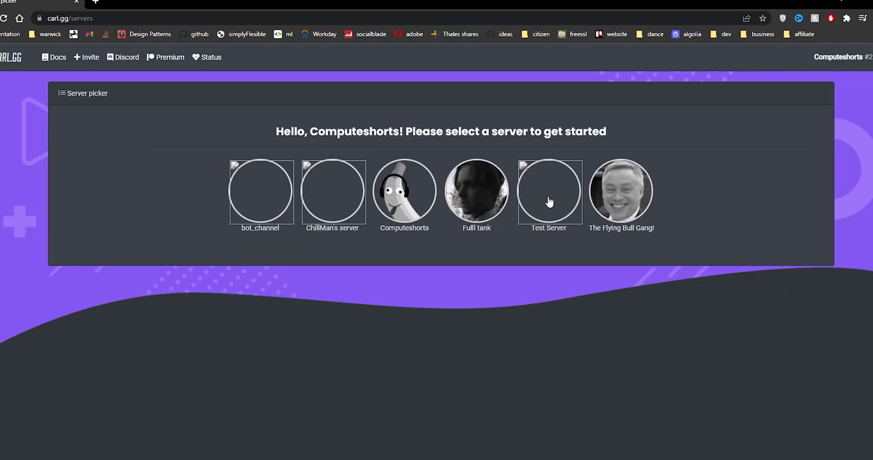
click(549, 202)
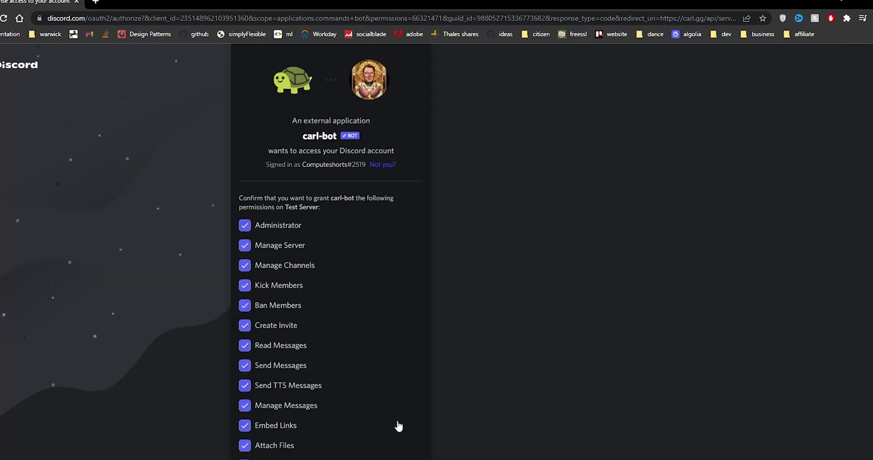
scroll(399, 426, down, 10)
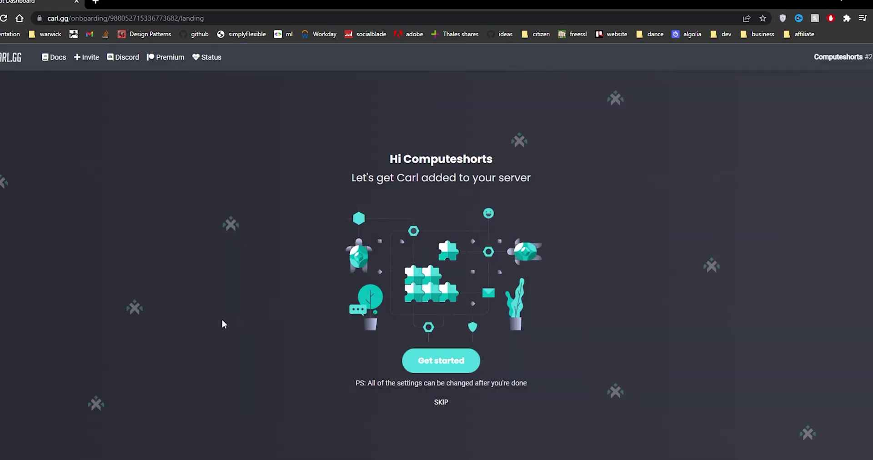
click(438, 360)
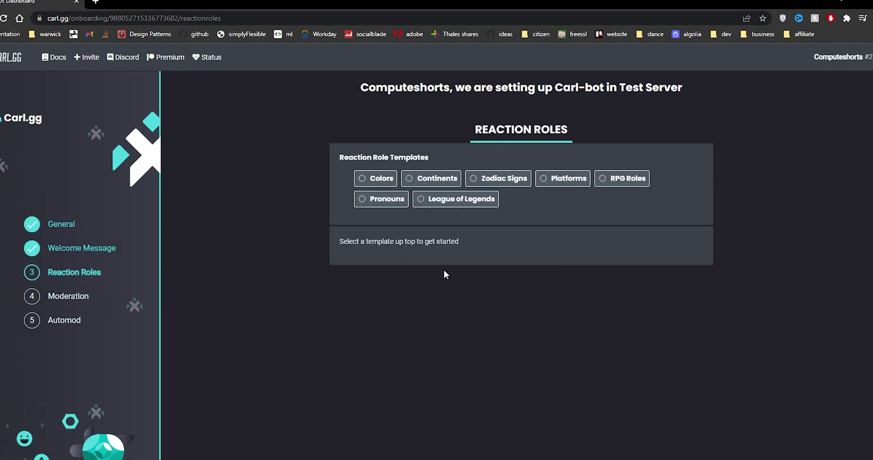
Create a reaction role from the Colors template with its message posted in the general channel
click(375, 180)
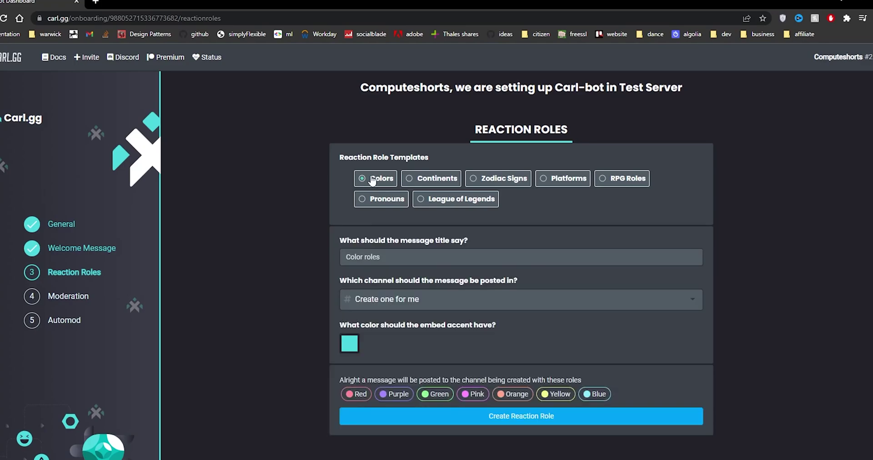
click(425, 304)
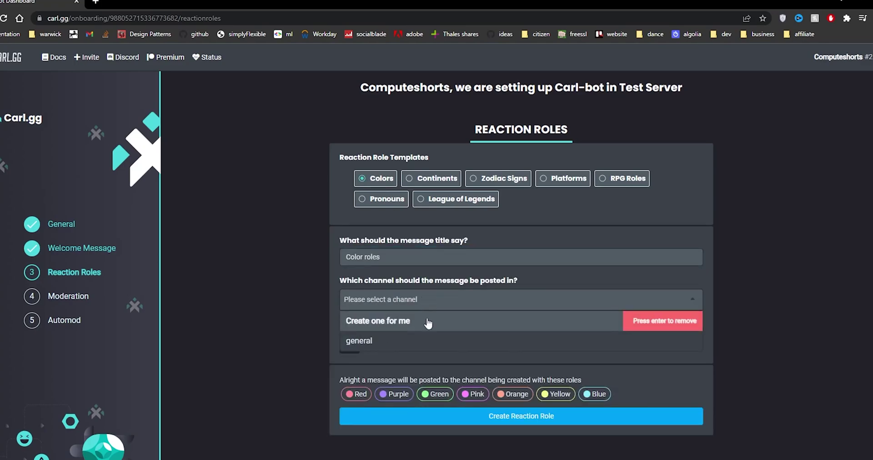
click(428, 340)
click(521, 416)
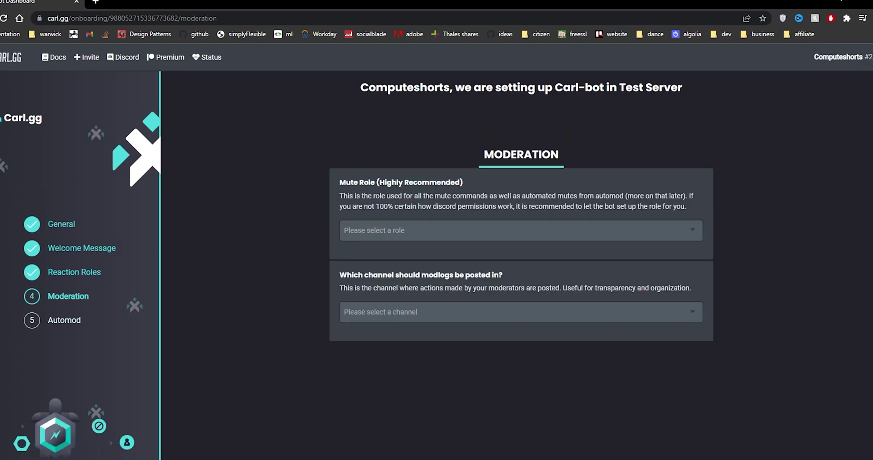
Have the bot create the mute role and the modlog channel, and finish onboarding without inviting Piggy
click(399, 231)
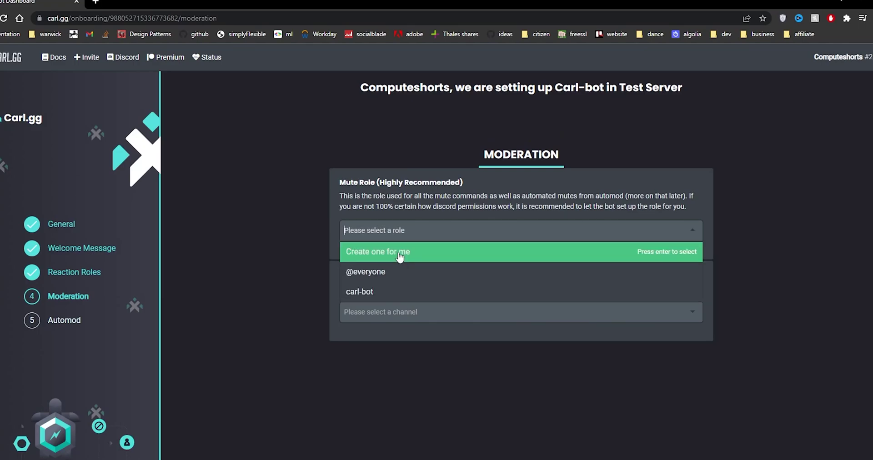
click(399, 254)
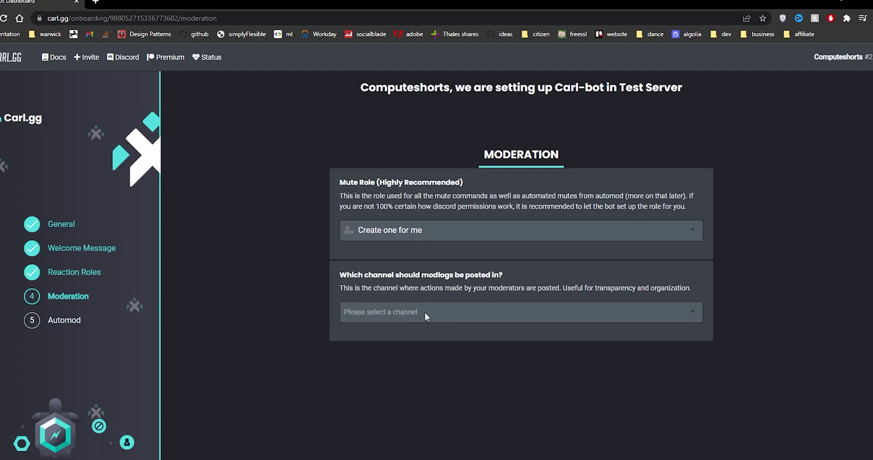
click(447, 312)
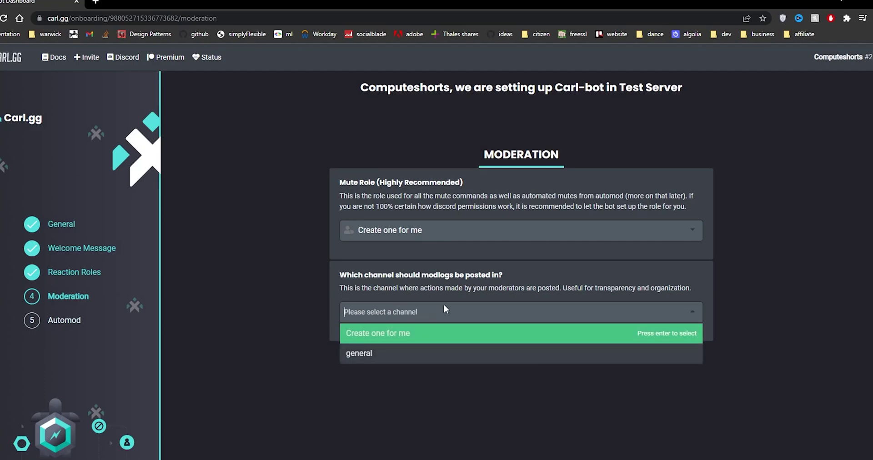
click(434, 334)
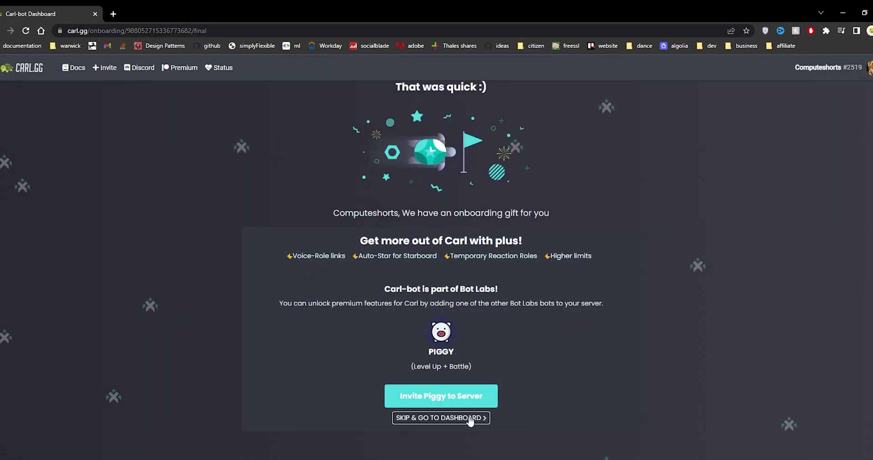
click(443, 415)
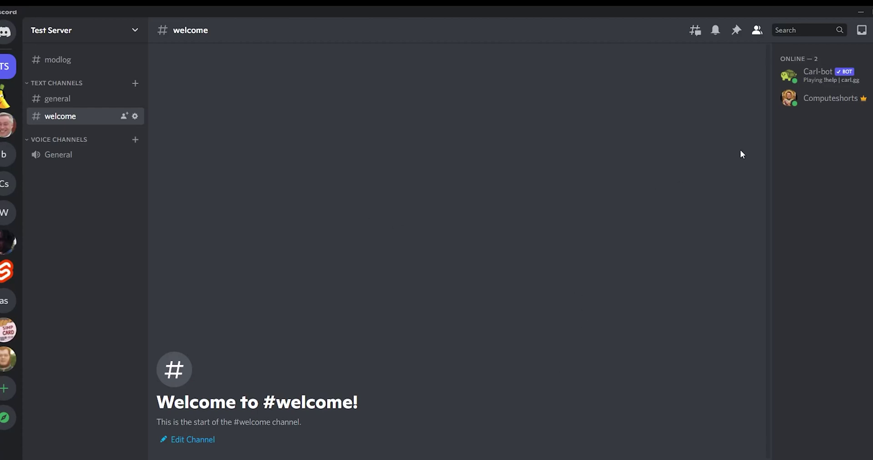
Create a role named verified with a green colour in Test Server's settings in Discord
click(81, 64)
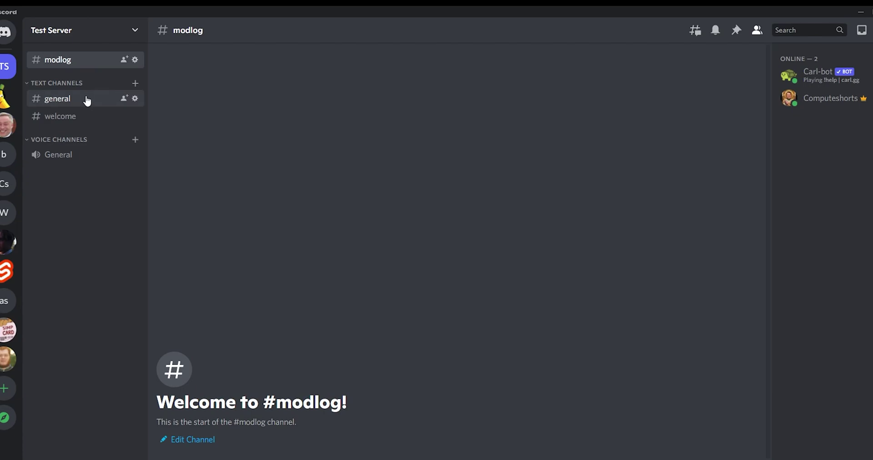
click(68, 116)
click(129, 31)
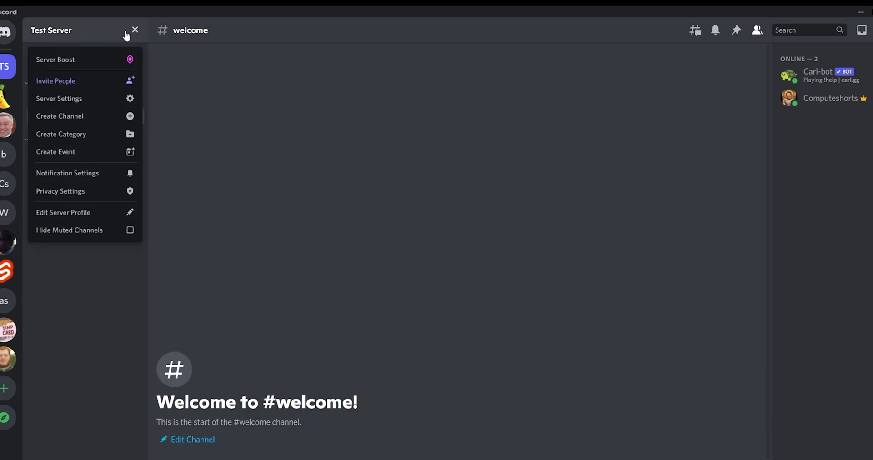
click(83, 99)
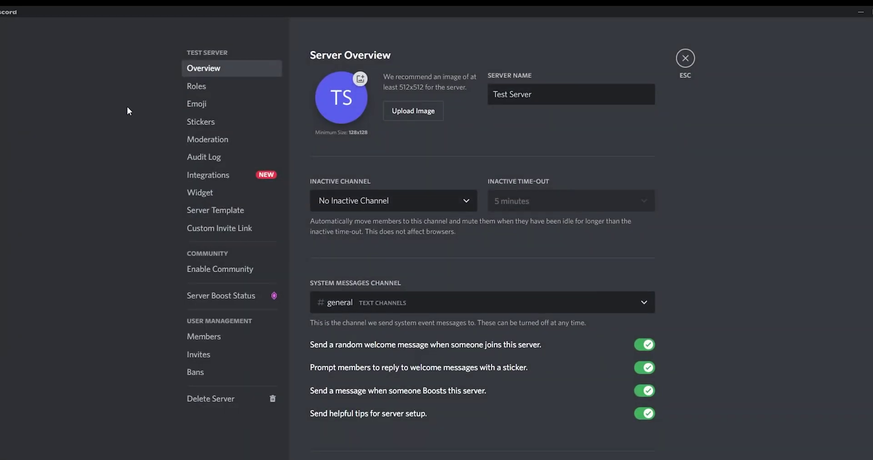
click(195, 88)
mouse_move(303, 229)
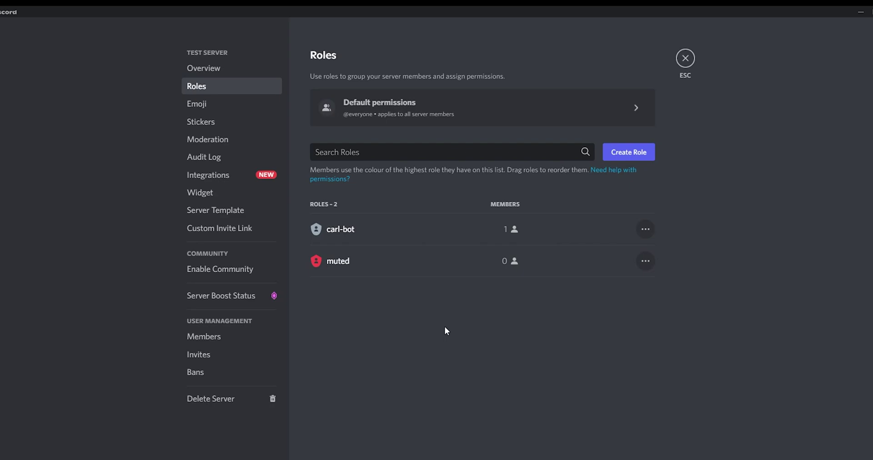
click(628, 152)
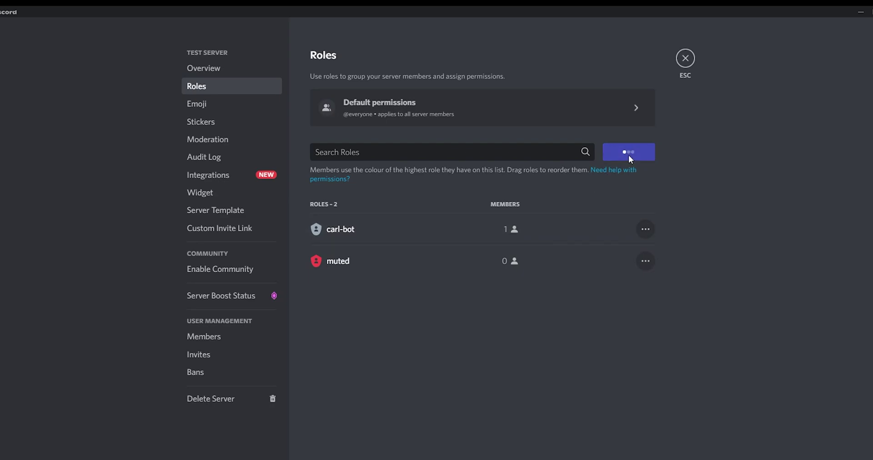
text(verified)
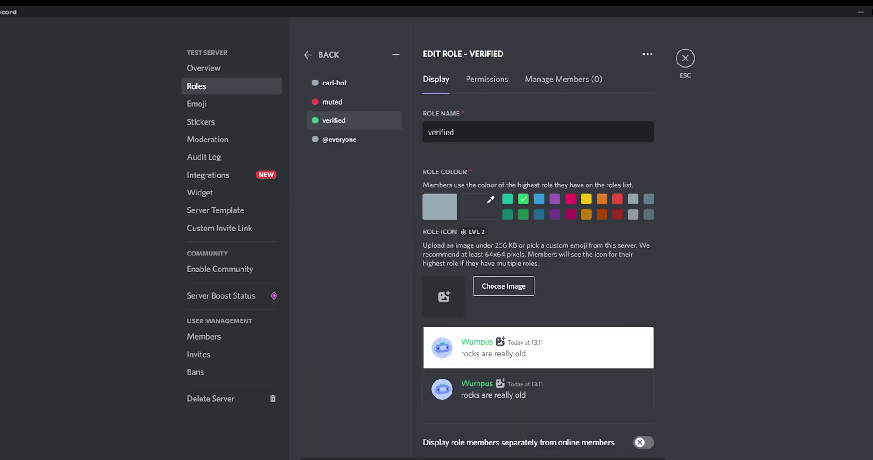
click(319, 55)
drag(331, 296, 409, 247)
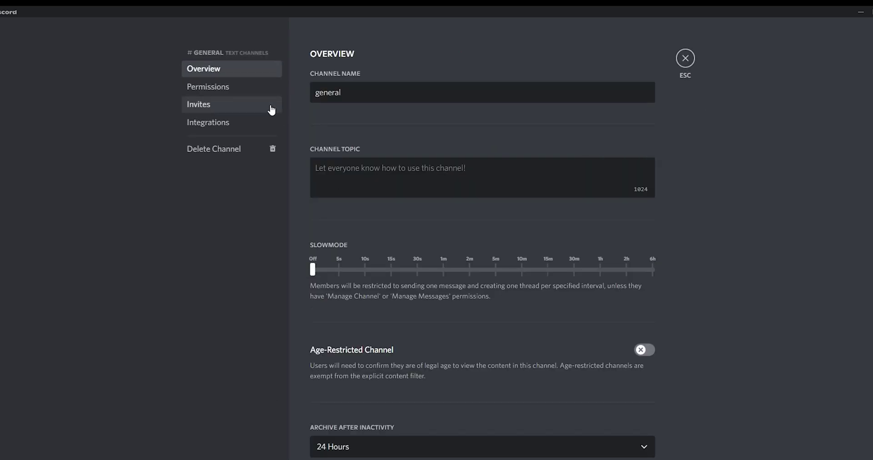
Add the verified role to the general channel's permissions and allow its general channel permissions, including View Channel and Manage Channel
click(250, 87)
click(410, 248)
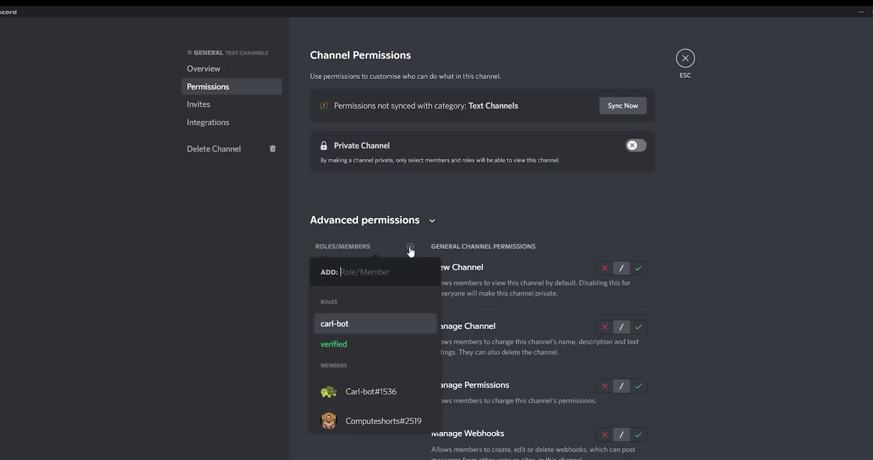
click(334, 345)
click(637, 268)
click(638, 316)
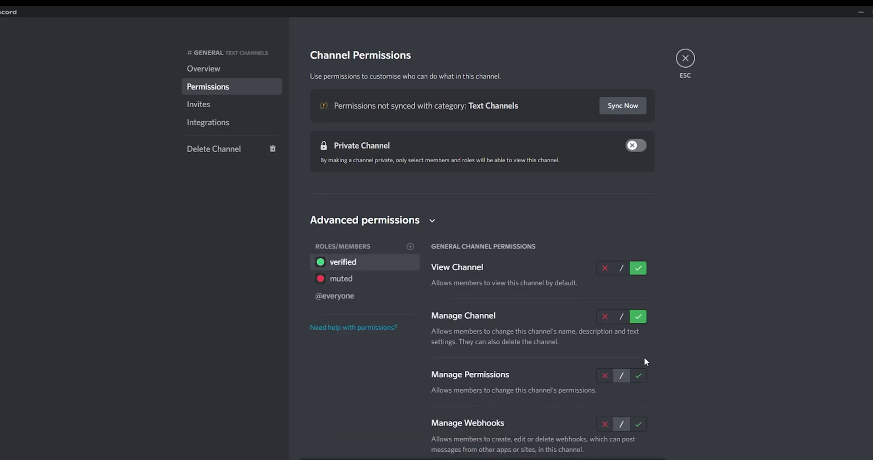
click(638, 424)
Allow the verified role to create invites, send messages, create threads, embed links, attach files and add reactions in general
scroll(642, 423, down, 9)
click(638, 258)
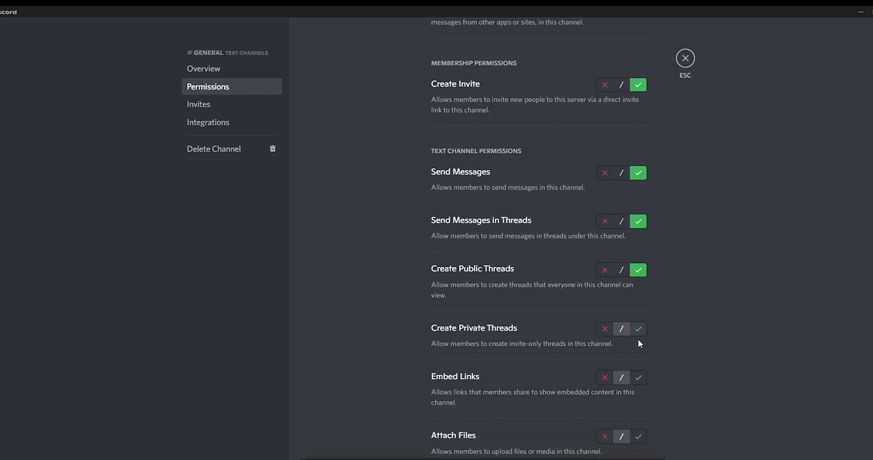
click(637, 318)
click(637, 367)
click(638, 426)
scroll(641, 300, down, 4)
click(637, 295)
click(638, 365)
Allow the verified role's remaining text permissions in general, including Manage Messages, Manage Threads and Send Text-to-speech Messages
scroll(641, 373, down, 4)
click(638, 362)
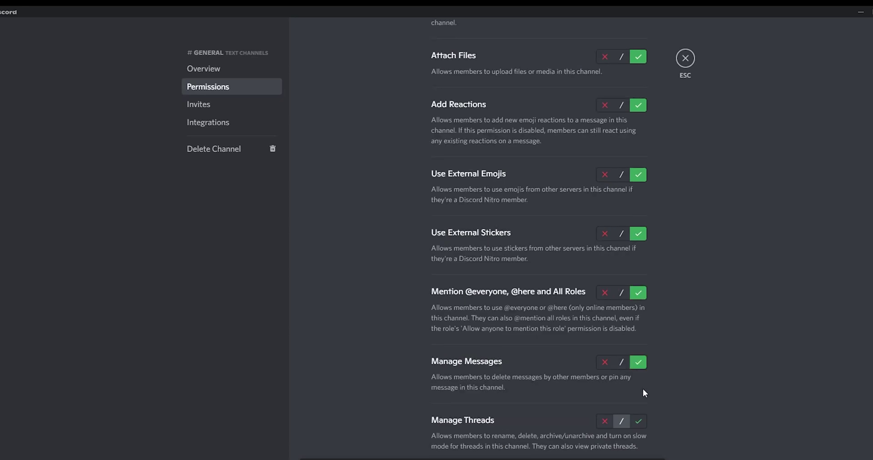
click(638, 421)
scroll(646, 373, down, 3)
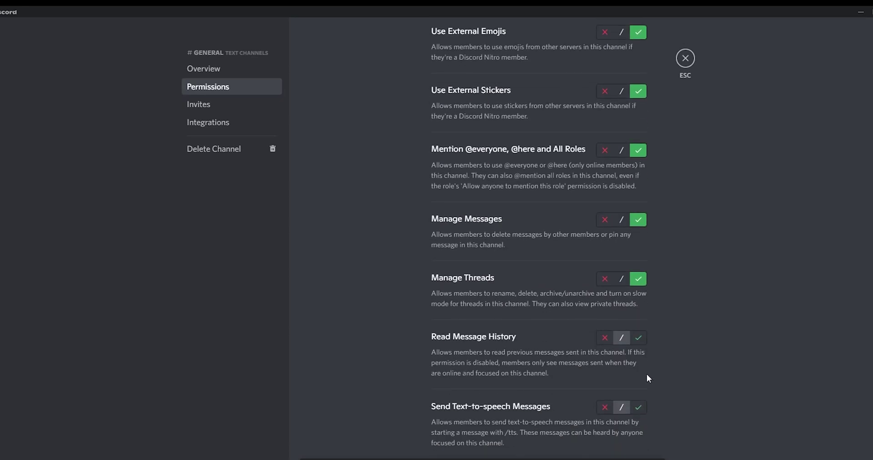
click(638, 407)
scroll(644, 411, down, 2)
click(637, 347)
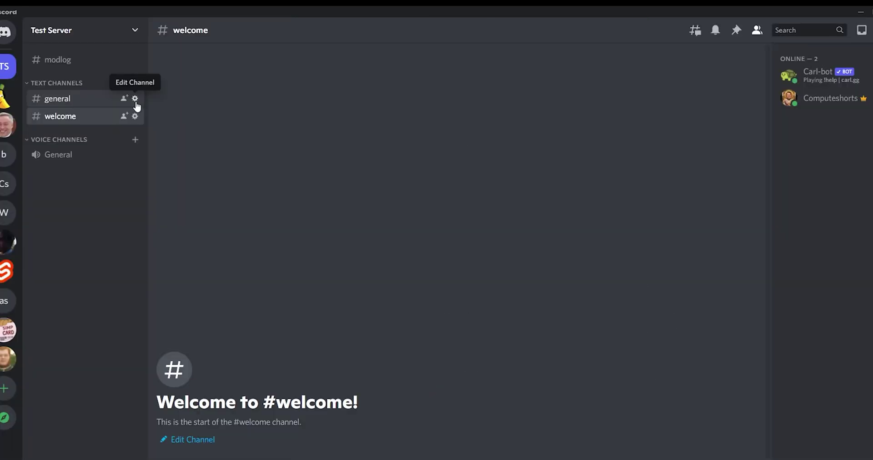
click(135, 100)
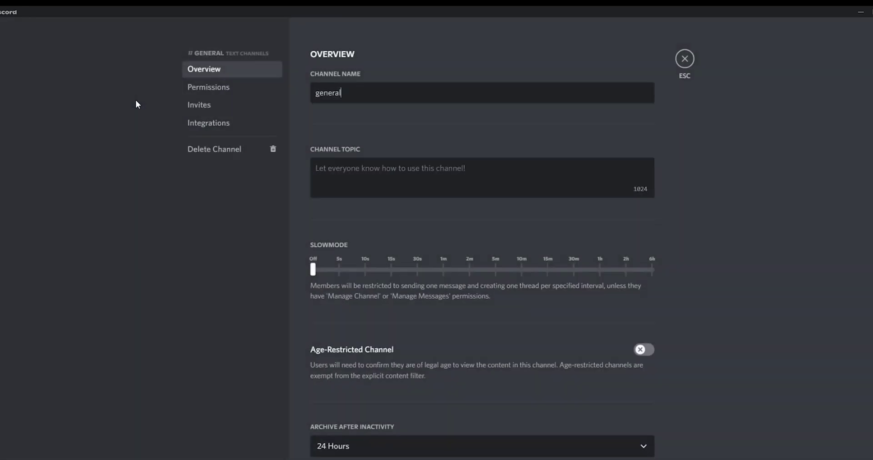
click(247, 87)
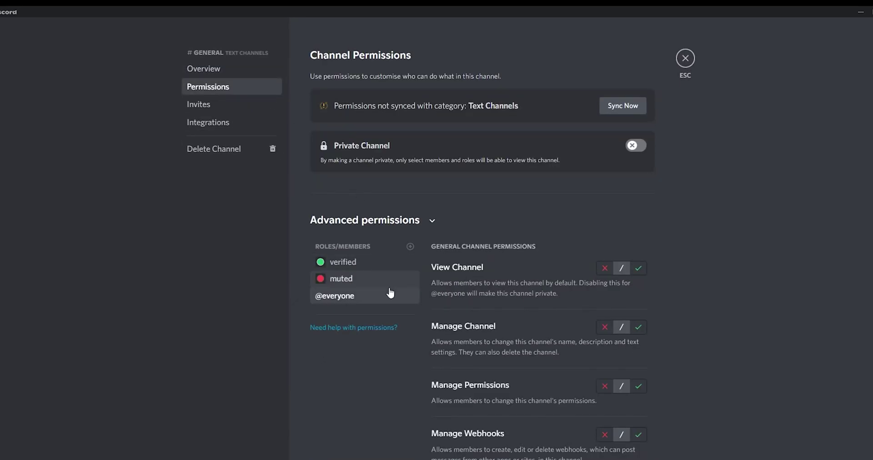
click(605, 268)
scroll(602, 341, down, 3)
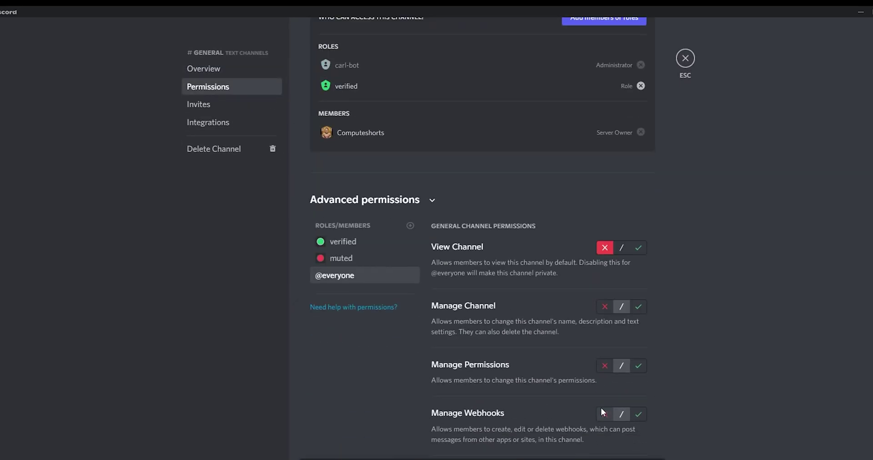
click(605, 288)
click(605, 347)
scroll(607, 351, down, 2)
click(605, 348)
click(604, 435)
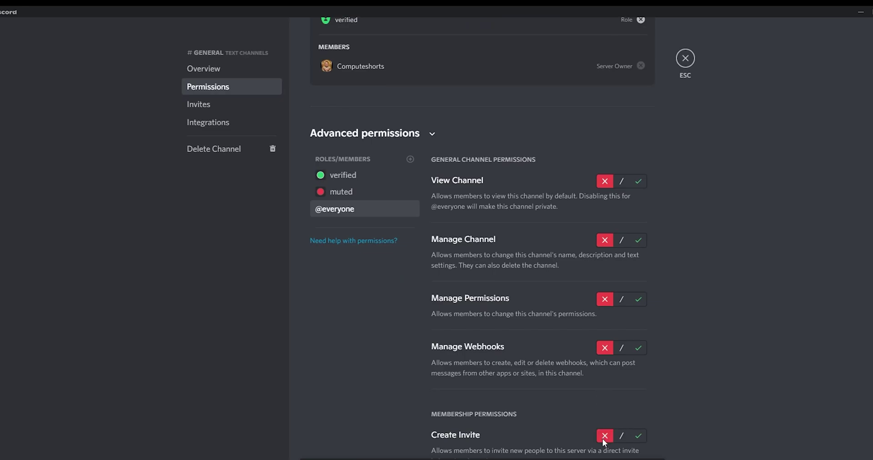
scroll(604, 437, down, 2)
click(604, 435)
scroll(605, 435, down, 1)
click(605, 435)
scroll(604, 436, down, 1)
click(604, 435)
scroll(606, 409, down, 2)
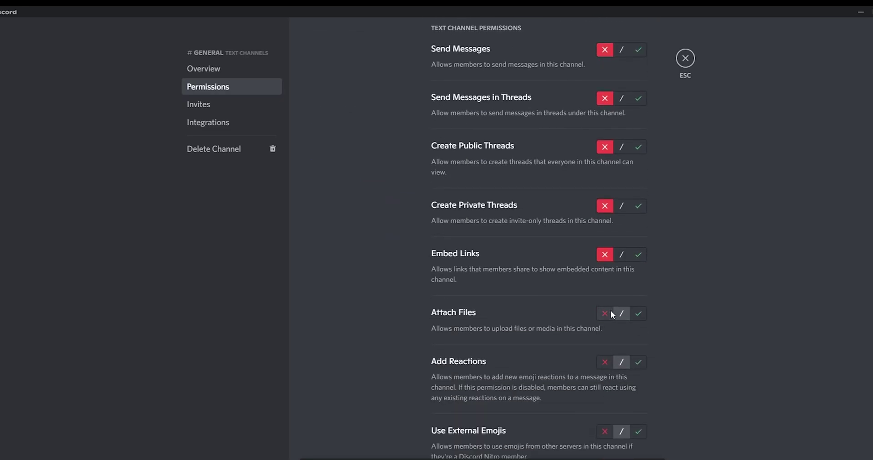
click(604, 430)
scroll(607, 436, down, 2)
scroll(627, 318, down, 5)
scroll(641, 191, up, 4)
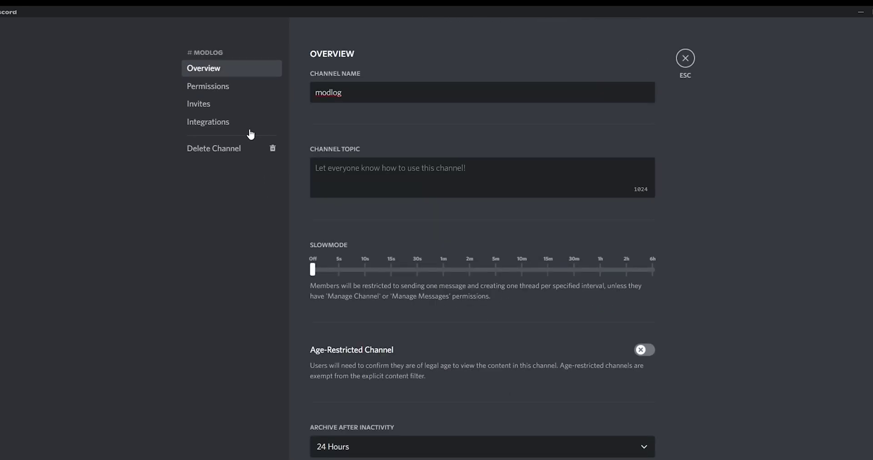
click(236, 90)
click(409, 205)
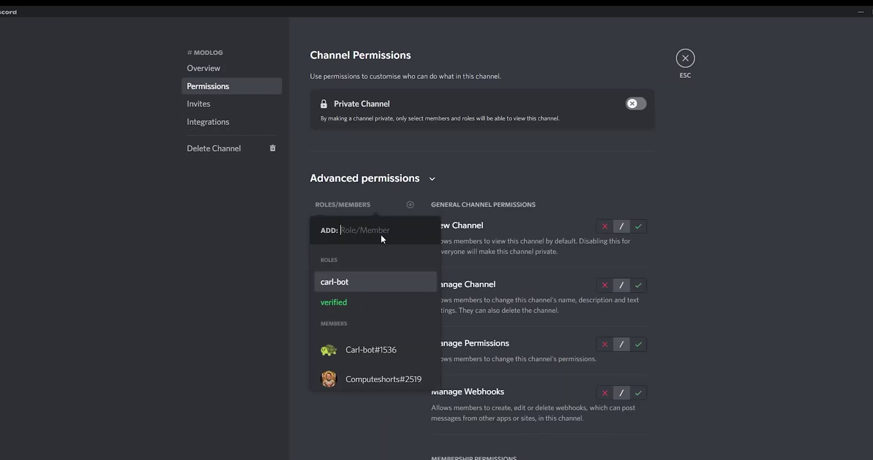
click(361, 303)
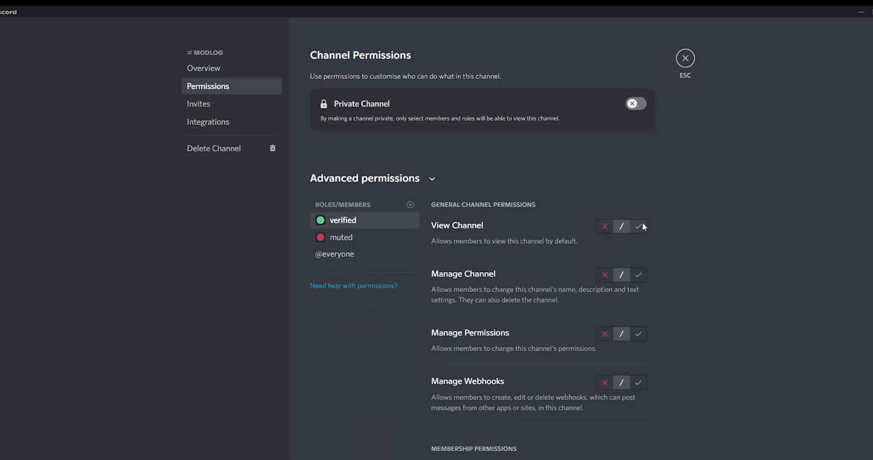
click(341, 254)
click(604, 226)
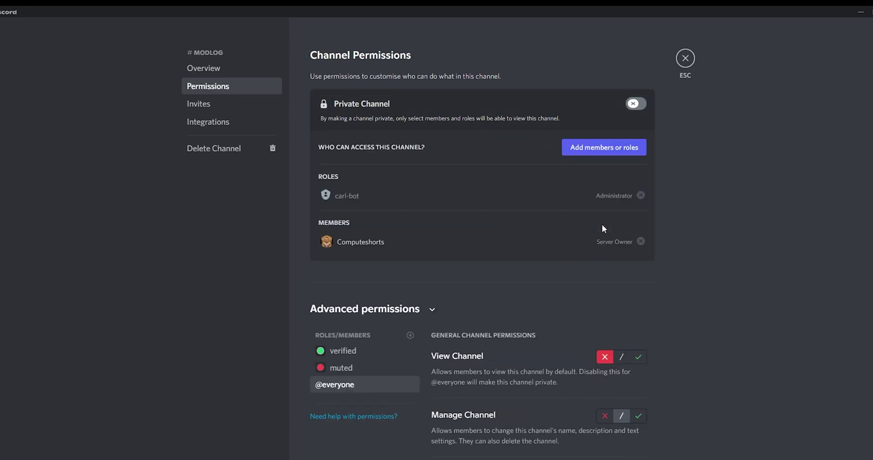
scroll(591, 269, down, 3)
scroll(586, 287, up, 3)
key(Escape)
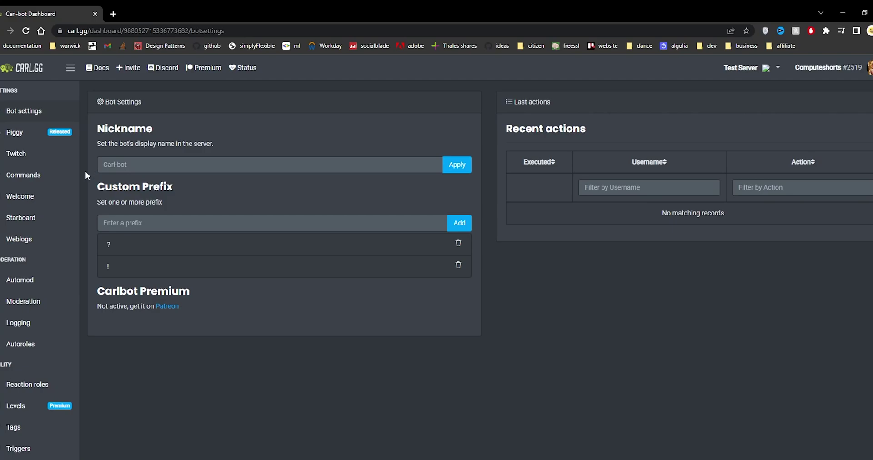
Switch to the Carl-bot dashboard and save welcome as the server's welcome channel
click(30, 201)
click(190, 260)
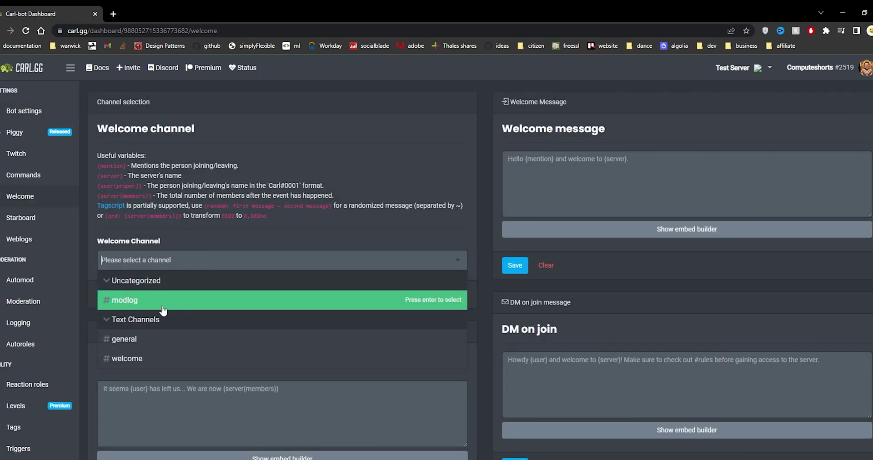
click(141, 359)
click(110, 294)
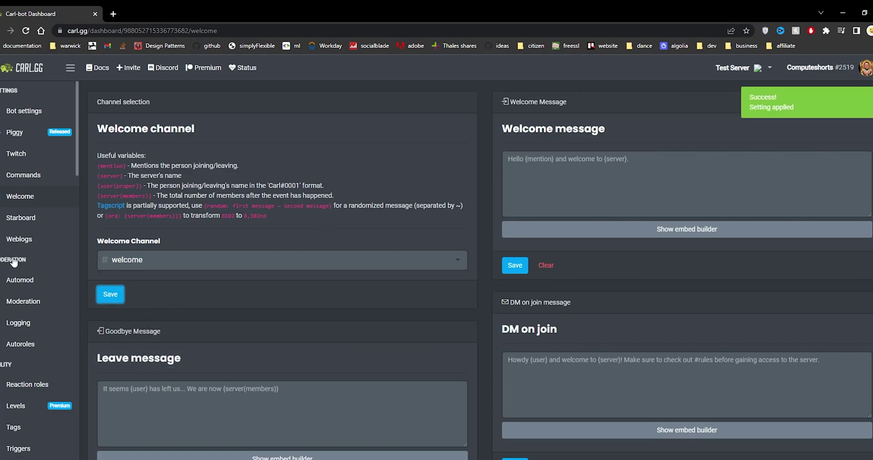
Start a new reaction role posted in the welcome channel with the content "React to this message to get verified"
scroll(25, 220, down, 2)
click(36, 314)
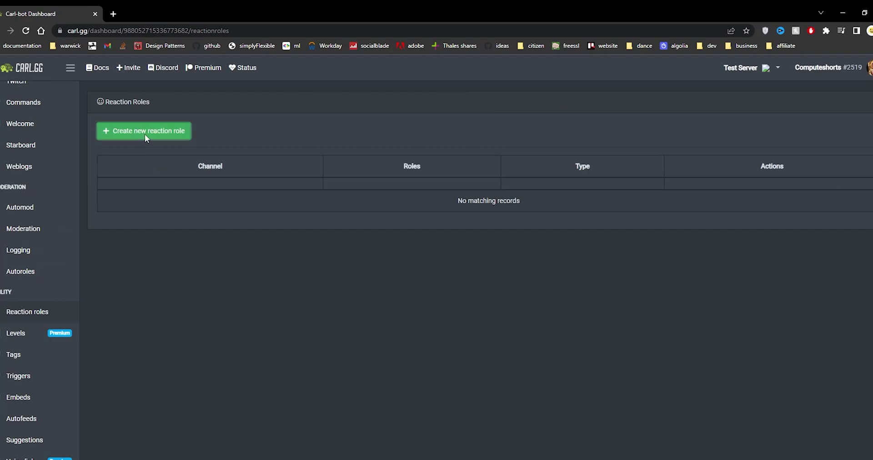
click(145, 134)
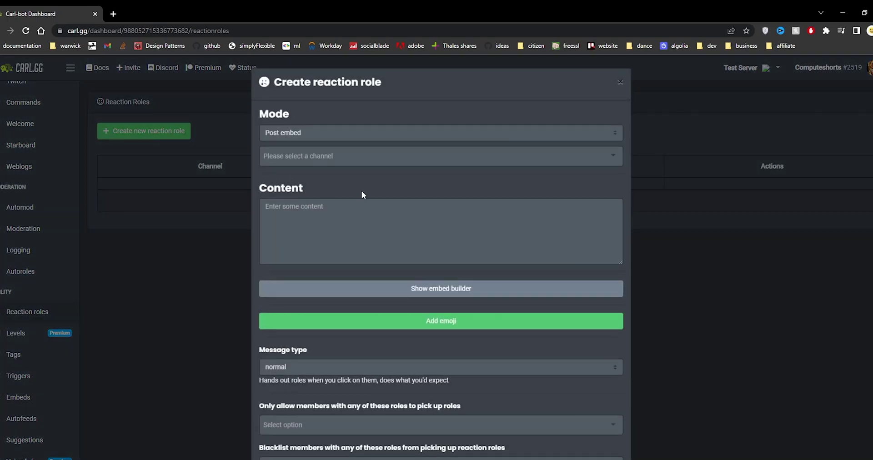
click(336, 160)
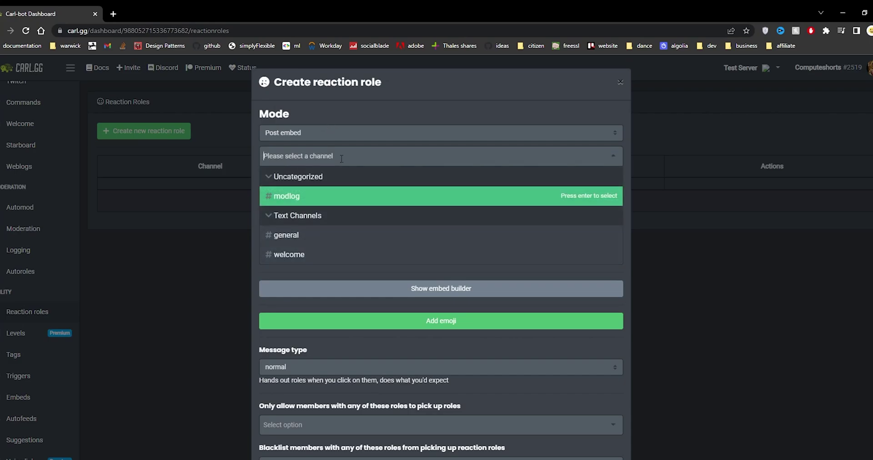
click(318, 255)
click(320, 240)
text(React to this message to get verified)
Add a thumbs-up emoji to the reaction role and assign it the verified role
click(327, 320)
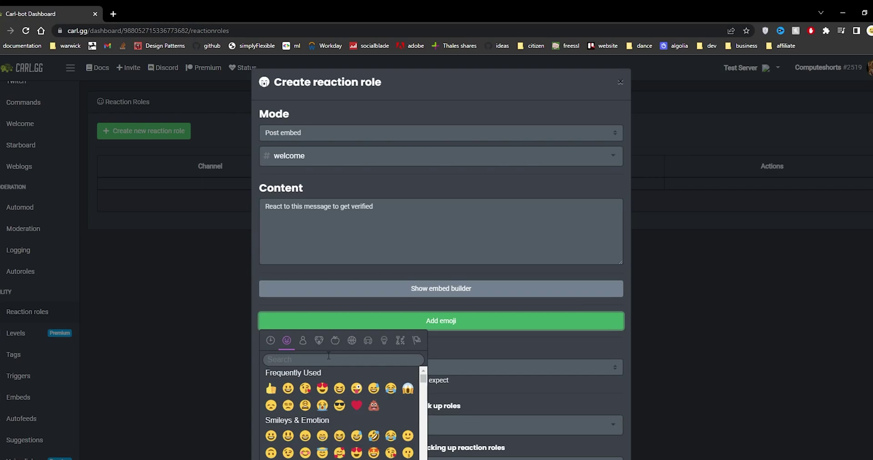
click(272, 387)
click(321, 280)
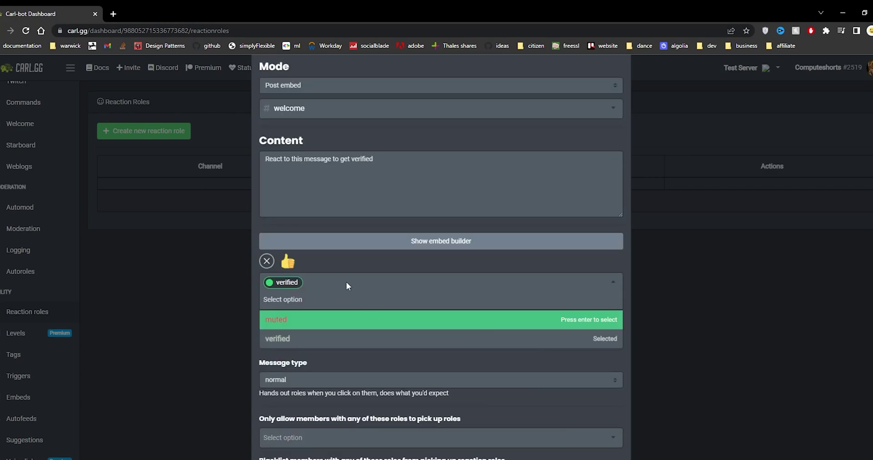
click(335, 263)
Set the reaction role's message type to verify and create it
scroll(441, 303, down, 1)
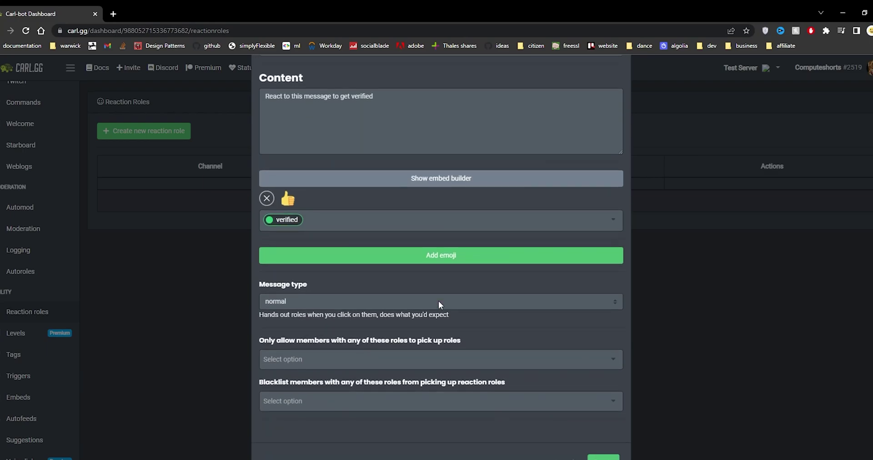
click(343, 302)
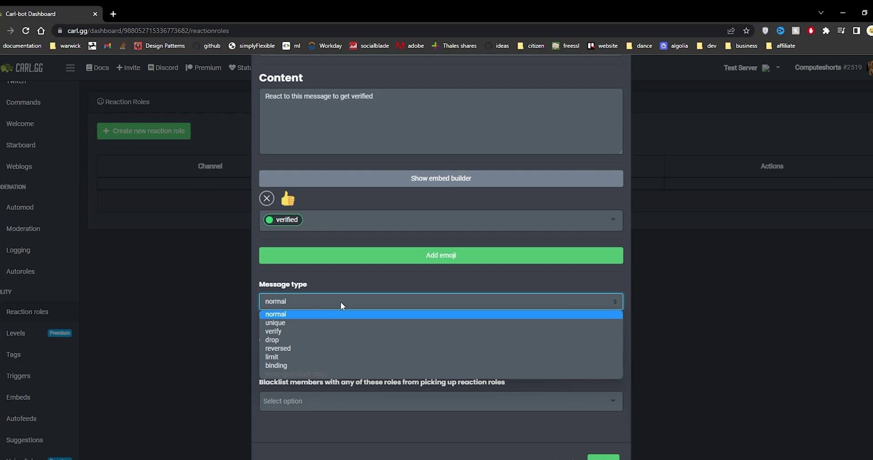
click(320, 332)
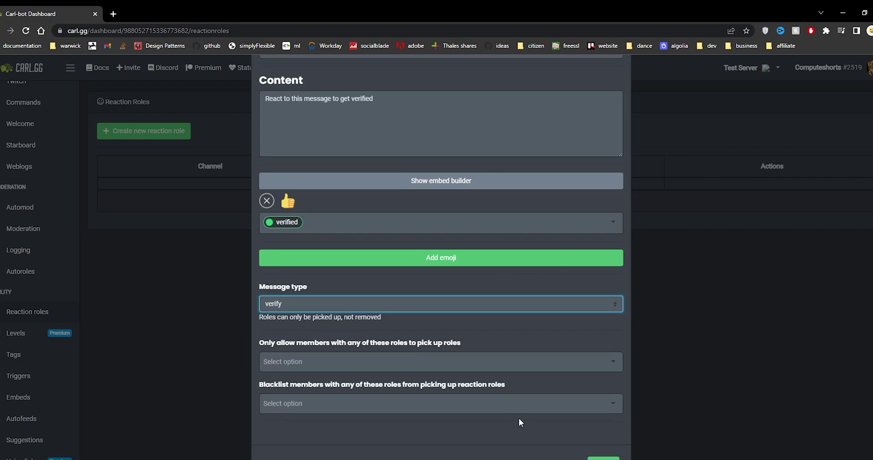
scroll(520, 418, up, 1)
scroll(519, 418, down, 1)
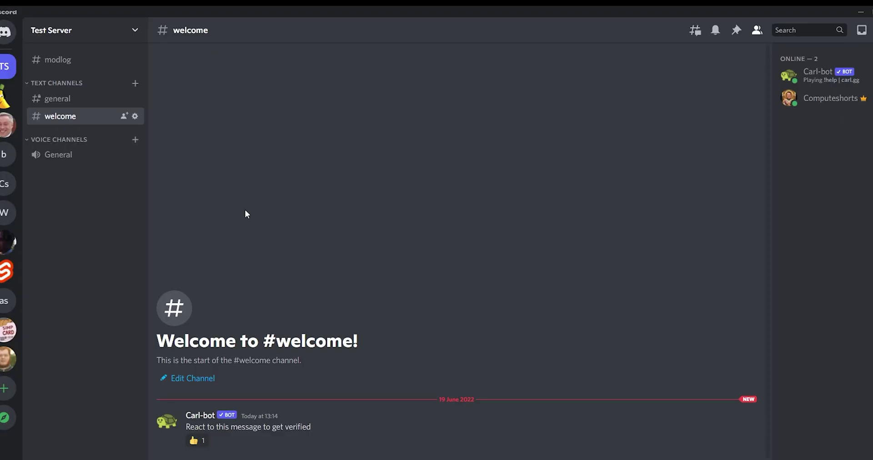
Switch to Discord and inspect the verification message in welcome and the channel list available to the phone's account
drag(185, 427, 321, 427)
click(318, 426)
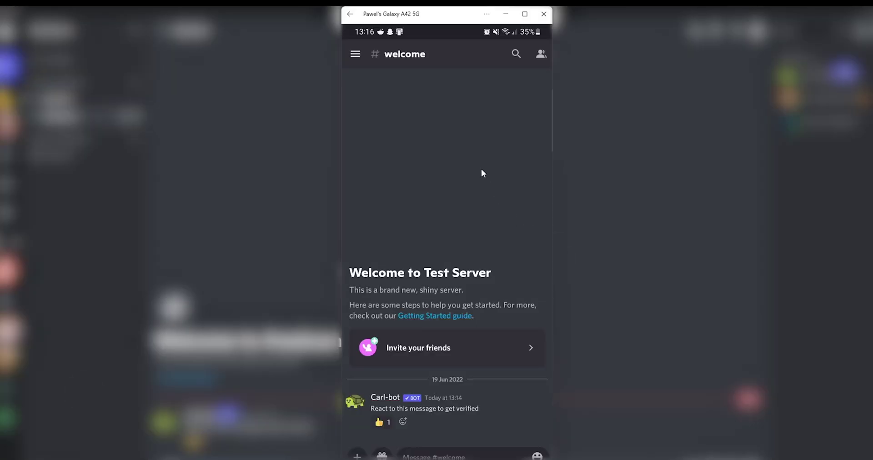
click(361, 54)
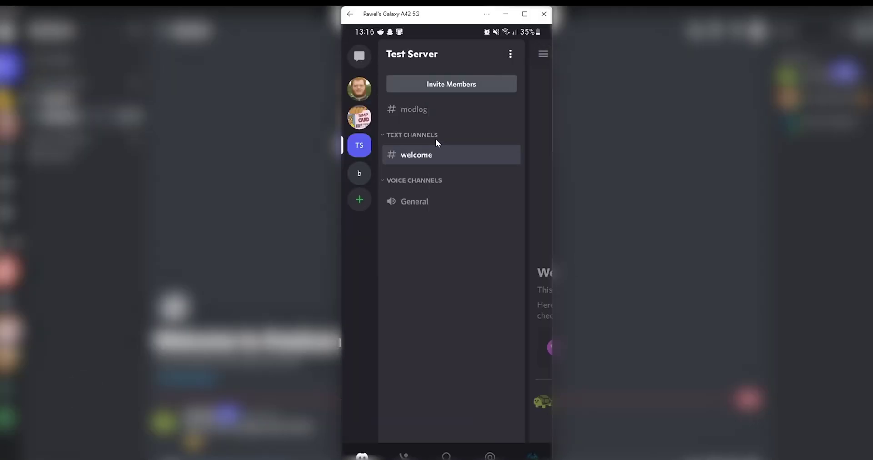
click(531, 101)
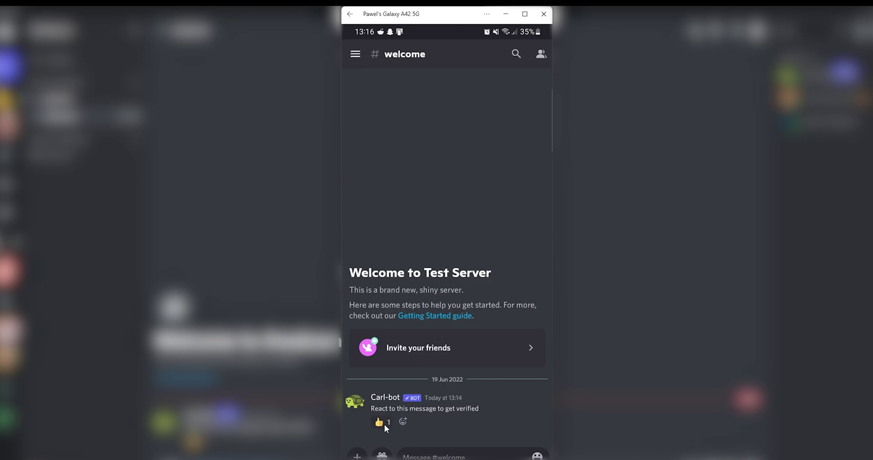
click(356, 55)
click(437, 157)
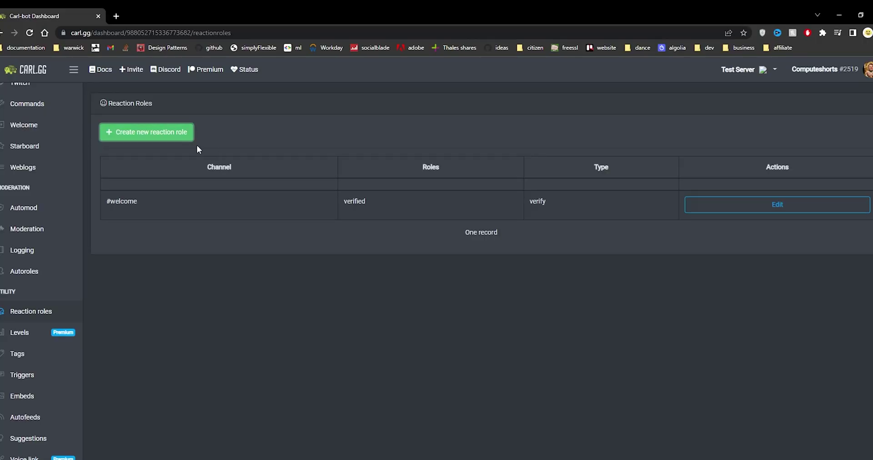
scroll(411, 246, down, 3)
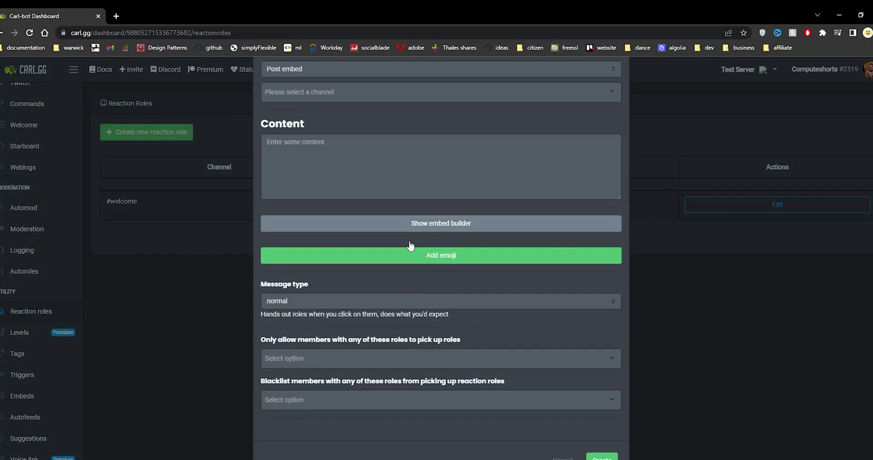
click(348, 297)
click(348, 298)
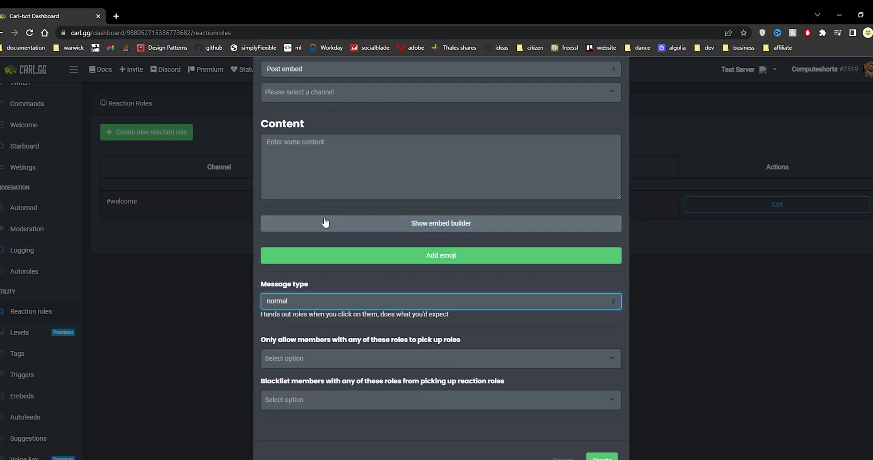
click(689, 235)
Review the message type choices and delete option of the existing verified reaction role for the welcome channel
click(691, 207)
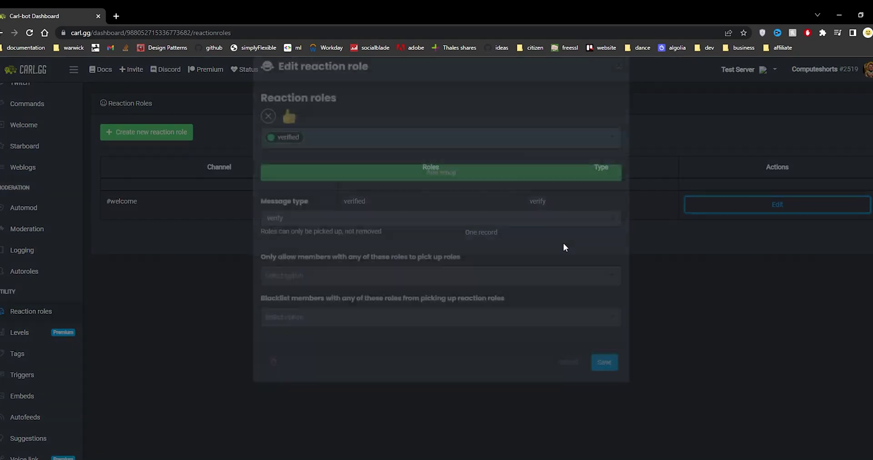
click(322, 236)
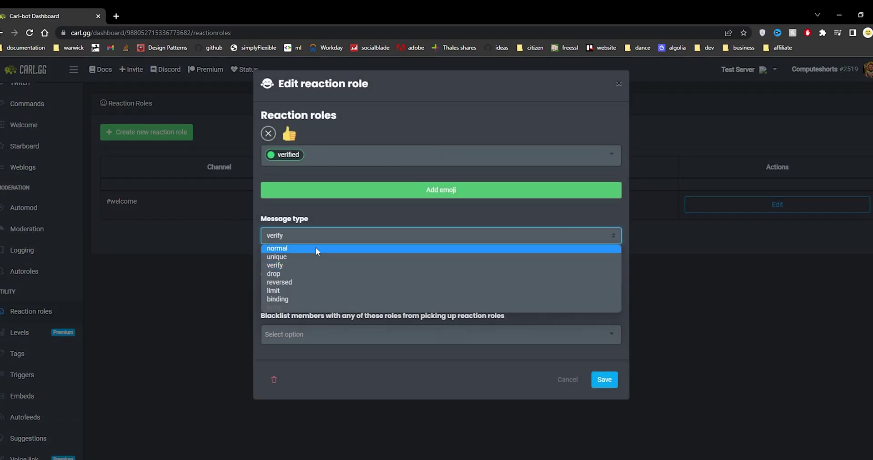
click(727, 207)
click(728, 207)
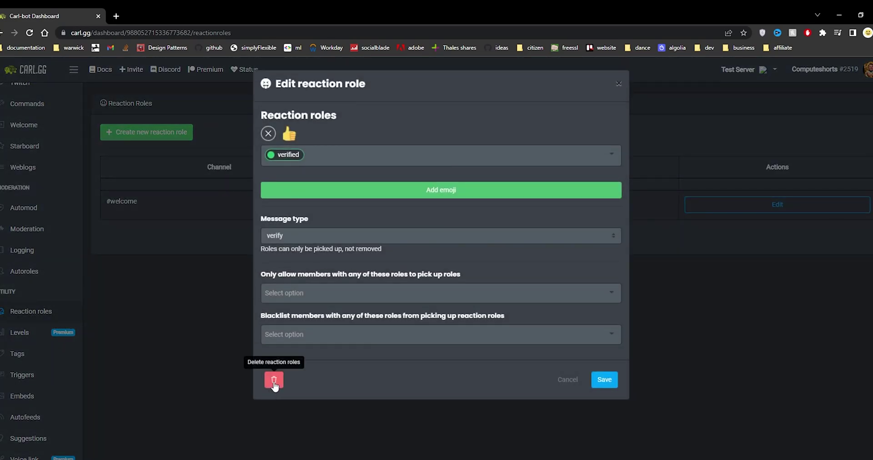
key(Escape)
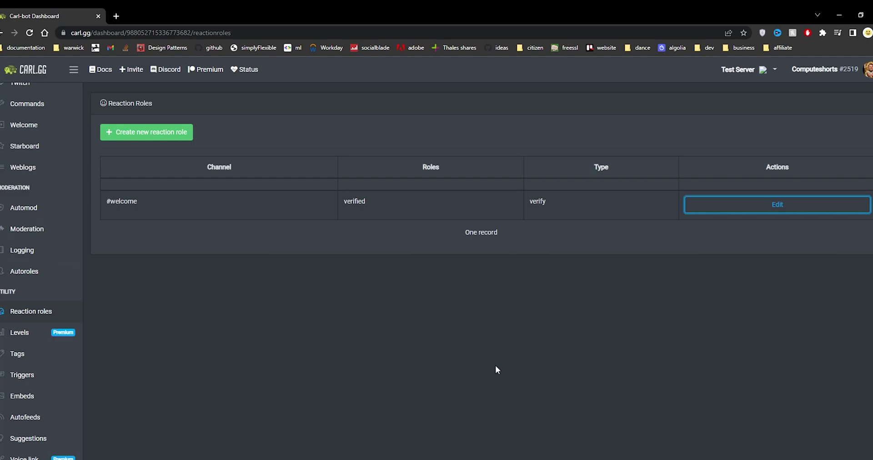